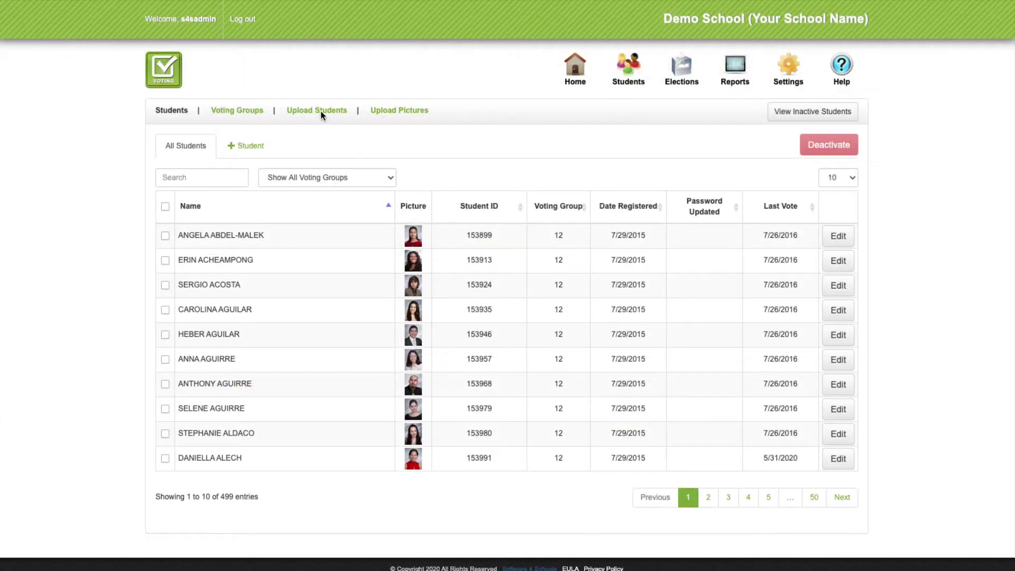
View the Upload Students page, then the Upload Pictures page listing pending photo files
{"action": "left_click", "coordinate": [321, 115]}
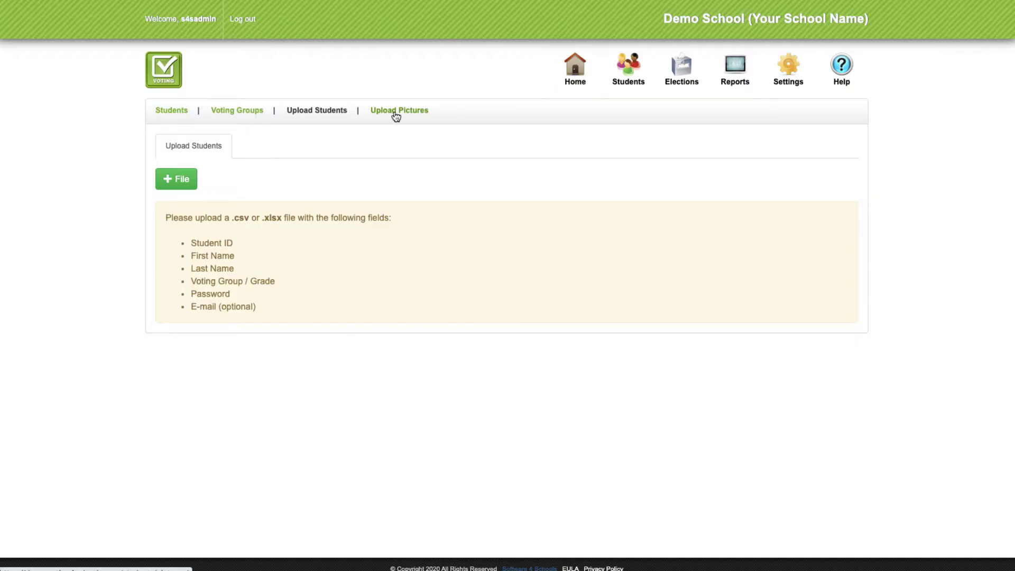
{"action": "left_click", "coordinate": [397, 110]}
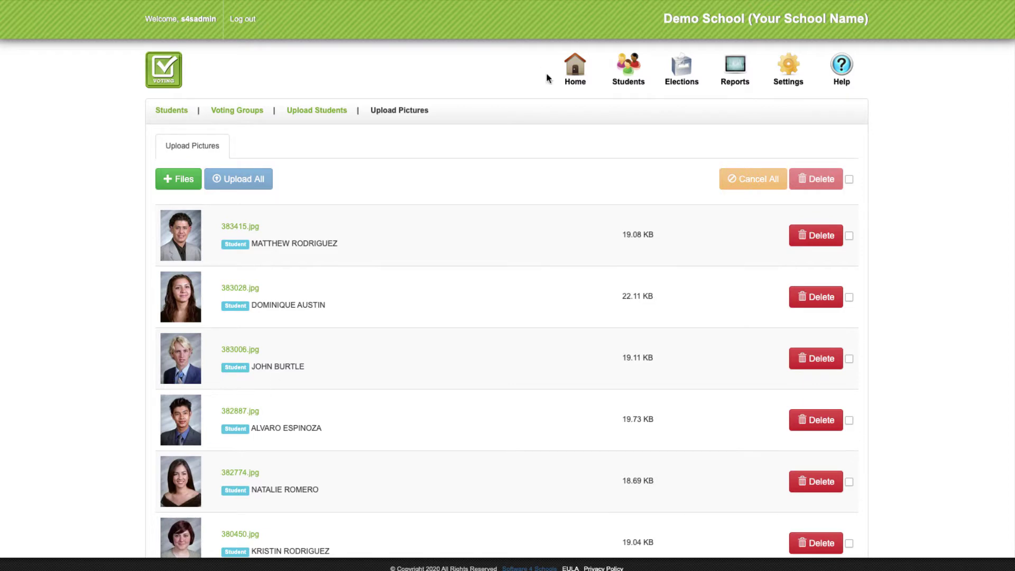
Start a new election running 5/31/2020 from 7:00 AM to 3:00 PM
{"action": "left_click", "coordinate": [682, 70]}
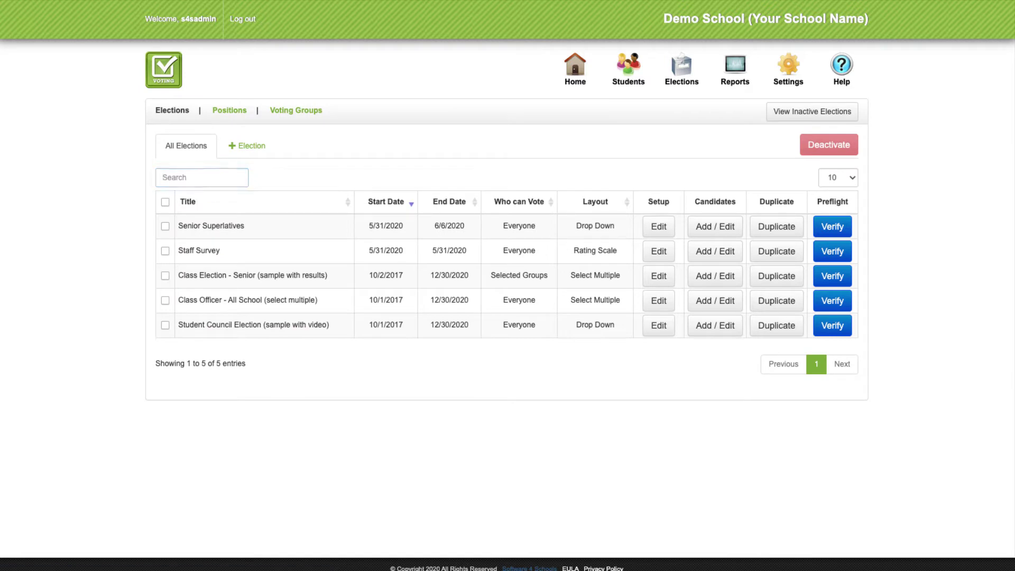
{"action": "left_click", "coordinate": [251, 148]}
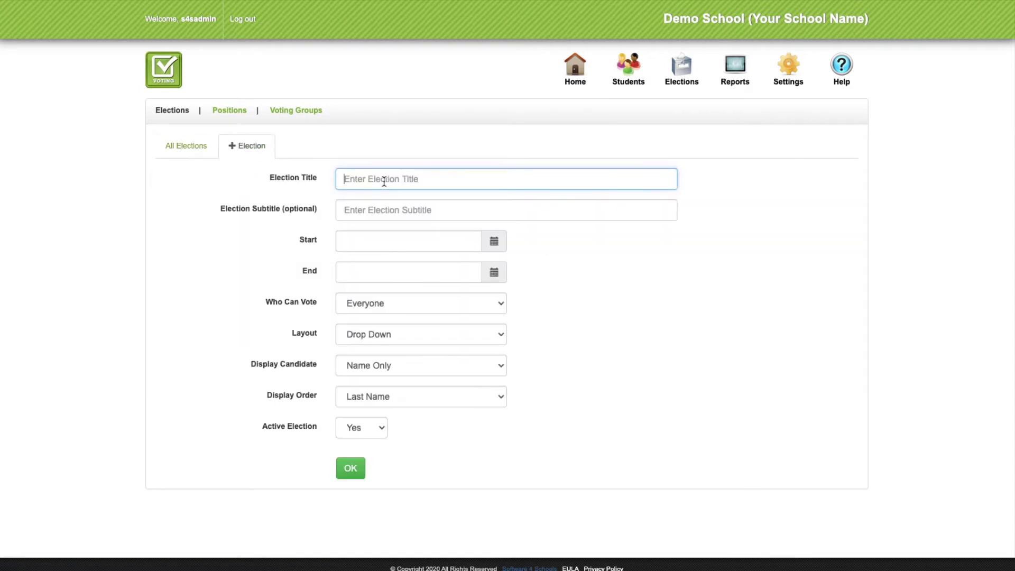
{"action": "type", "text": "Prom King and Queen"}
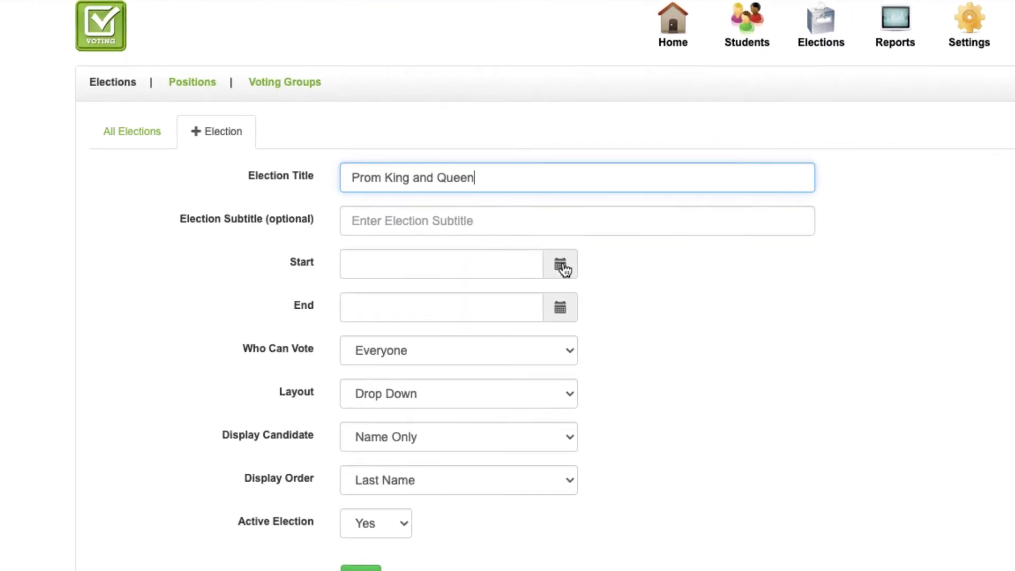
{"action": "left_click", "coordinate": [552, 262]}
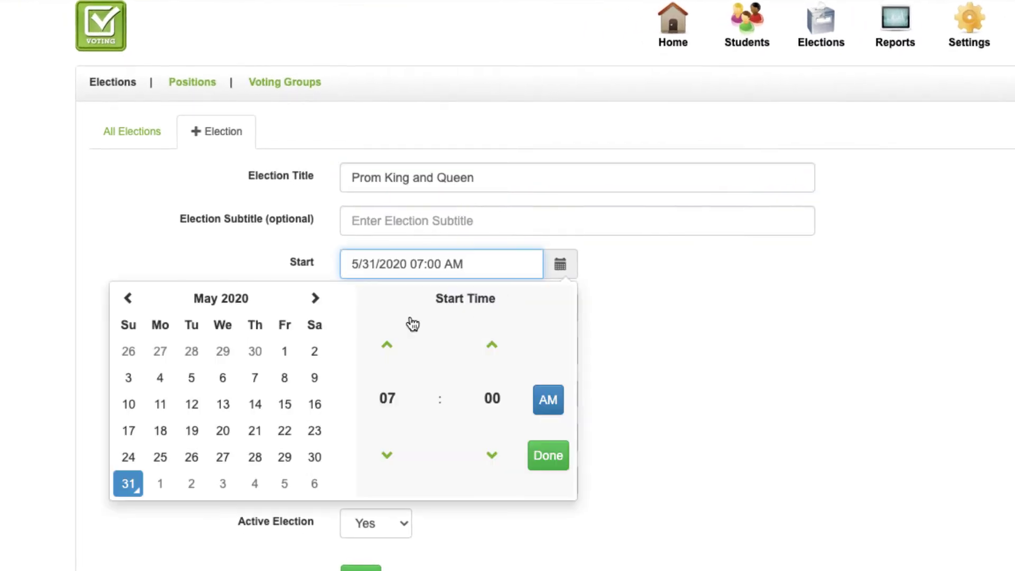
{"action": "left_click", "coordinate": [551, 452]}
{"action": "left_click", "coordinate": [560, 307]}
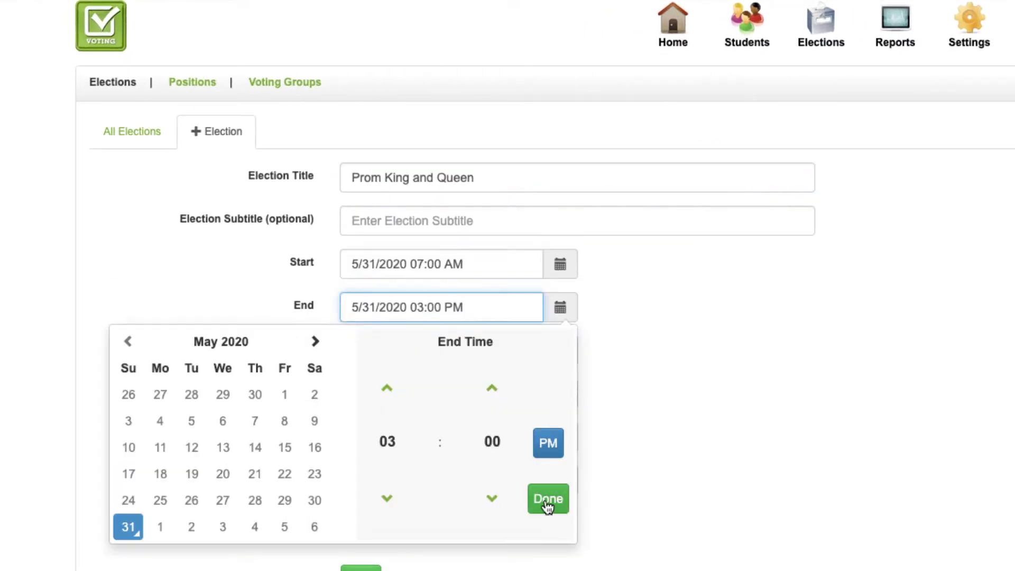
{"action": "left_click", "coordinate": [547, 499]}
Restrict voting to selected group 12 and choose the Select Multiple ballot layout
{"action": "left_click", "coordinate": [516, 355]}
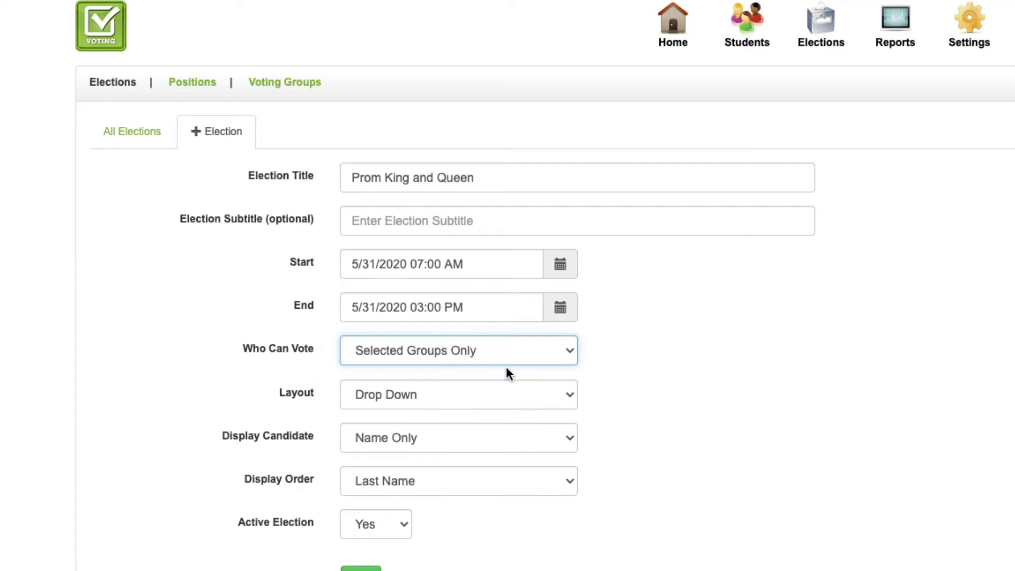
{"action": "left_click", "coordinate": [346, 434]}
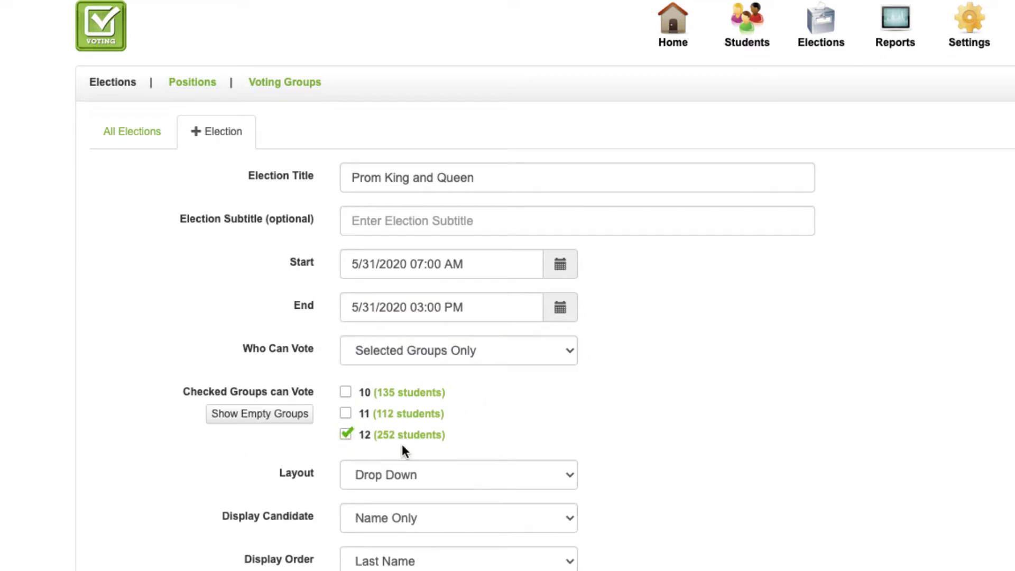
{"action": "left_click", "coordinate": [425, 474]}
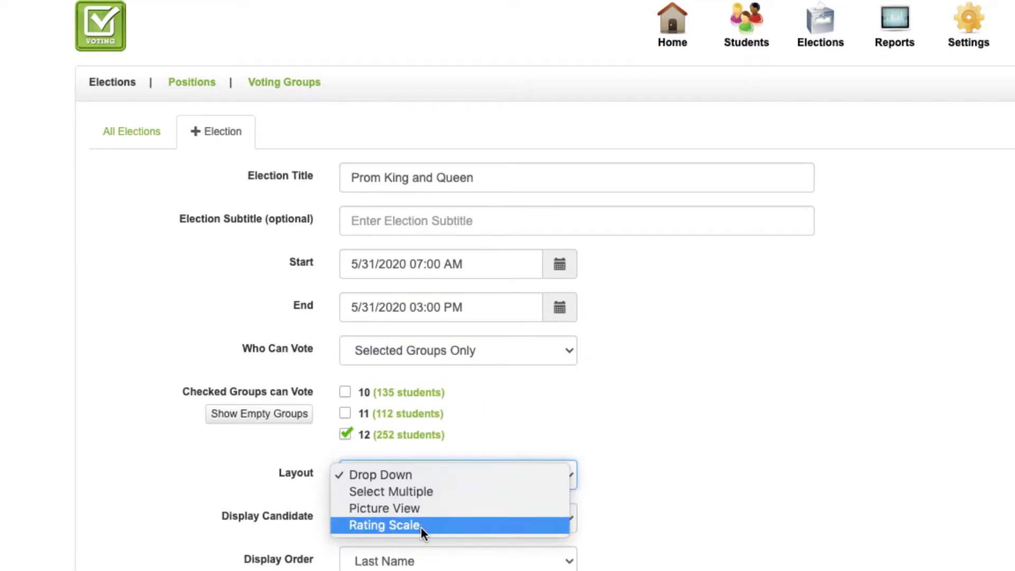
{"action": "left_click", "coordinate": [425, 495]}
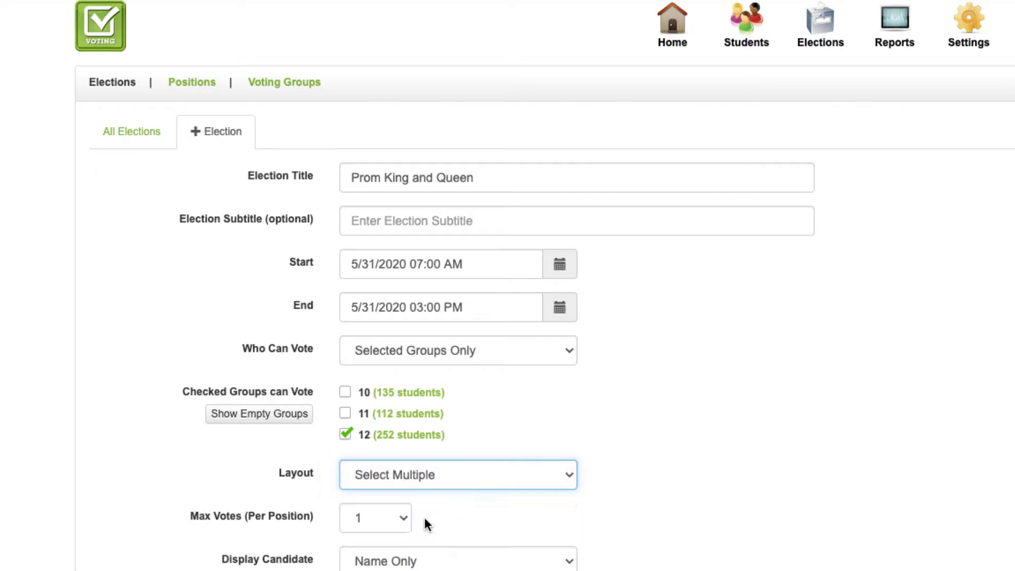
{"action": "left_click", "coordinate": [396, 518]}
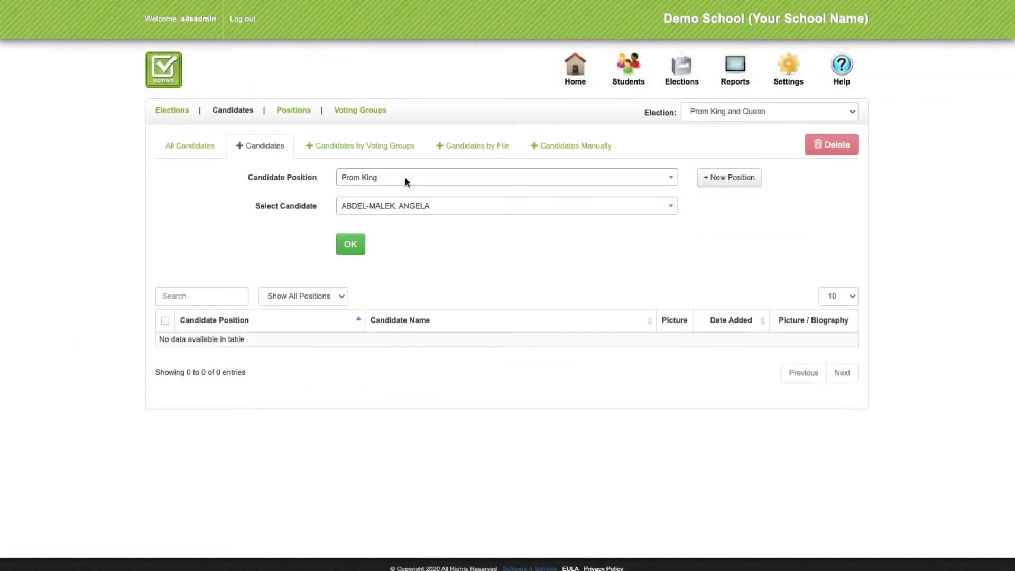
{"action": "left_click", "coordinate": [414, 182]}
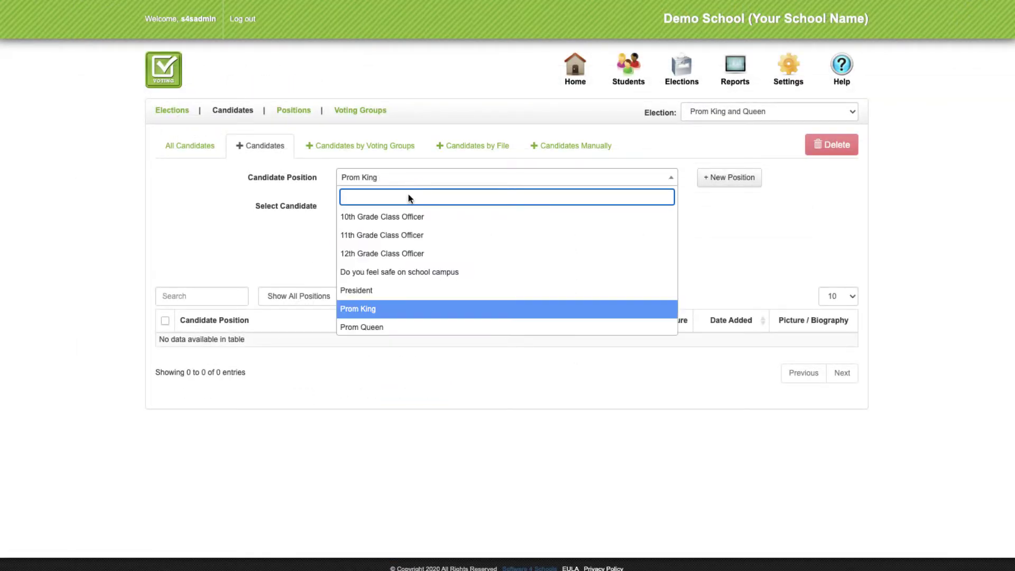
{"action": "left_click", "coordinate": [413, 181]}
{"action": "left_click", "coordinate": [414, 208]}
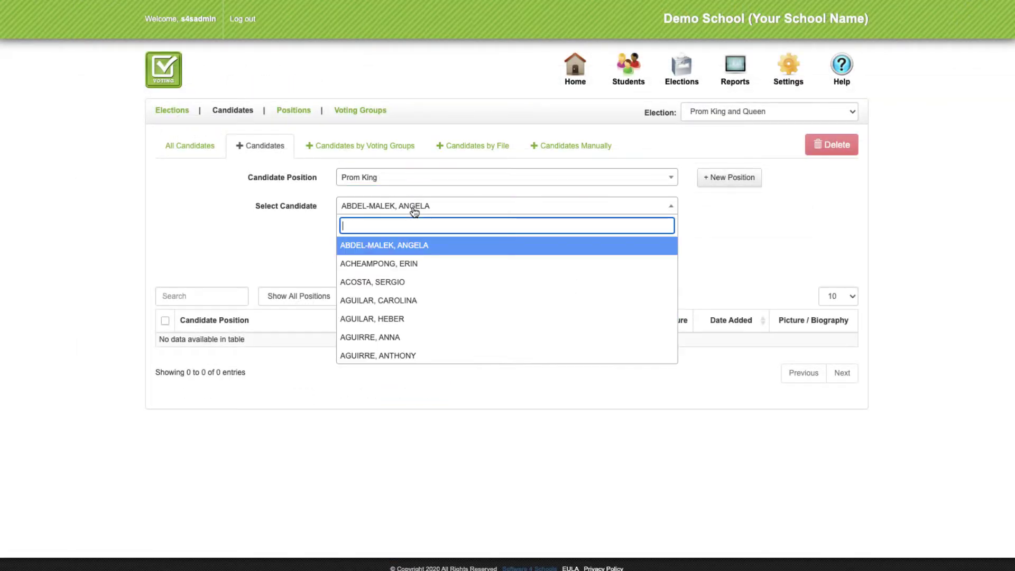
{"action": "left_click", "coordinate": [412, 282]}
{"action": "left_click", "coordinate": [353, 245]}
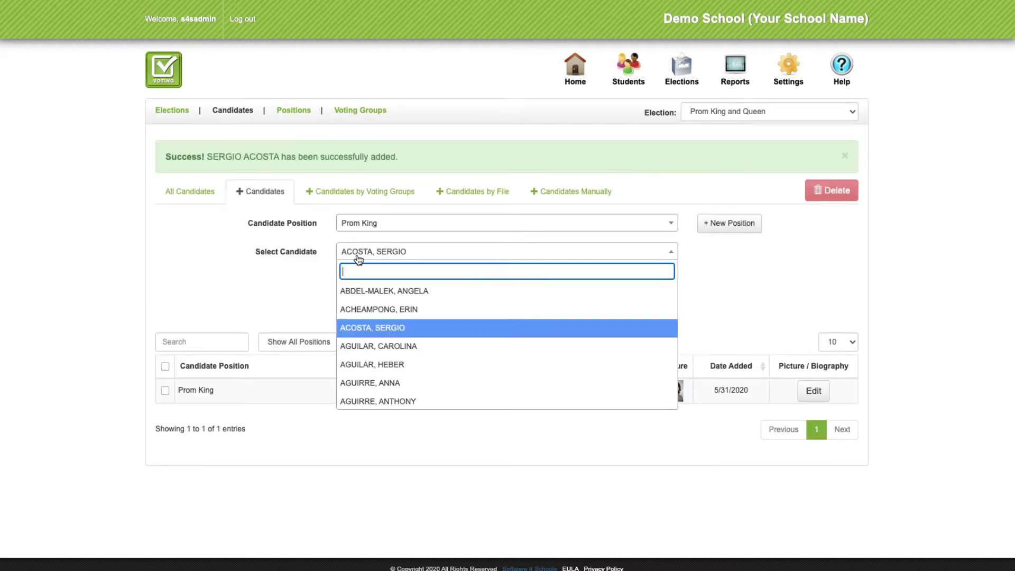
{"action": "left_click", "coordinate": [403, 373]}
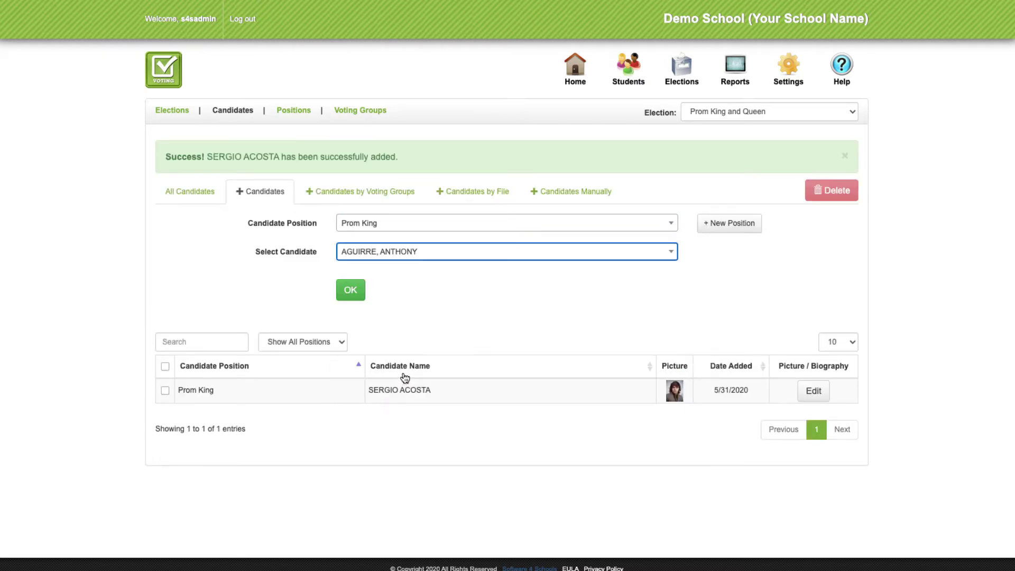
{"action": "left_click", "coordinate": [350, 289]}
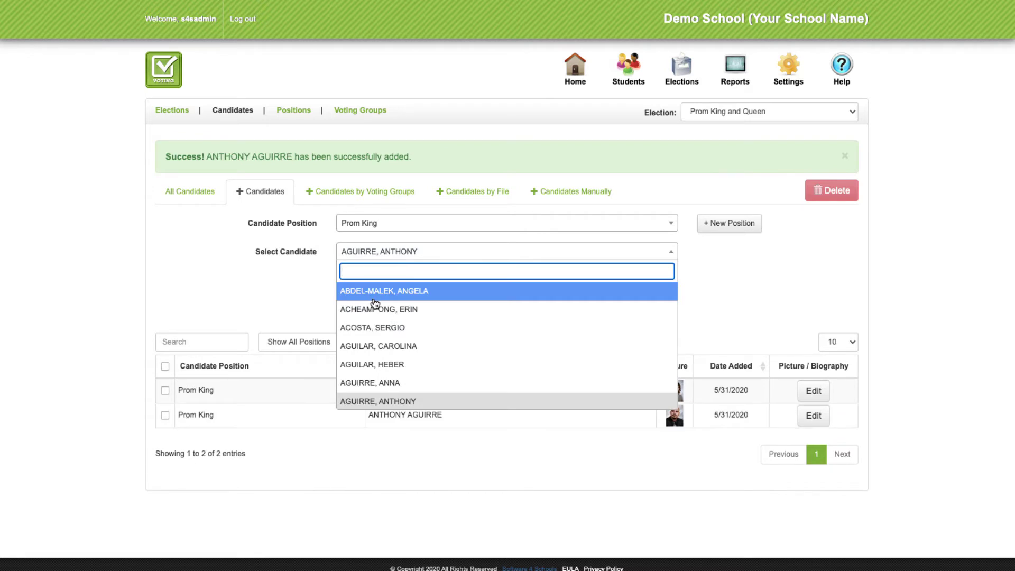
{"action": "left_click", "coordinate": [305, 290]}
View the Voting Groups and File ways of adding candidates
{"action": "left_click", "coordinate": [360, 190]}
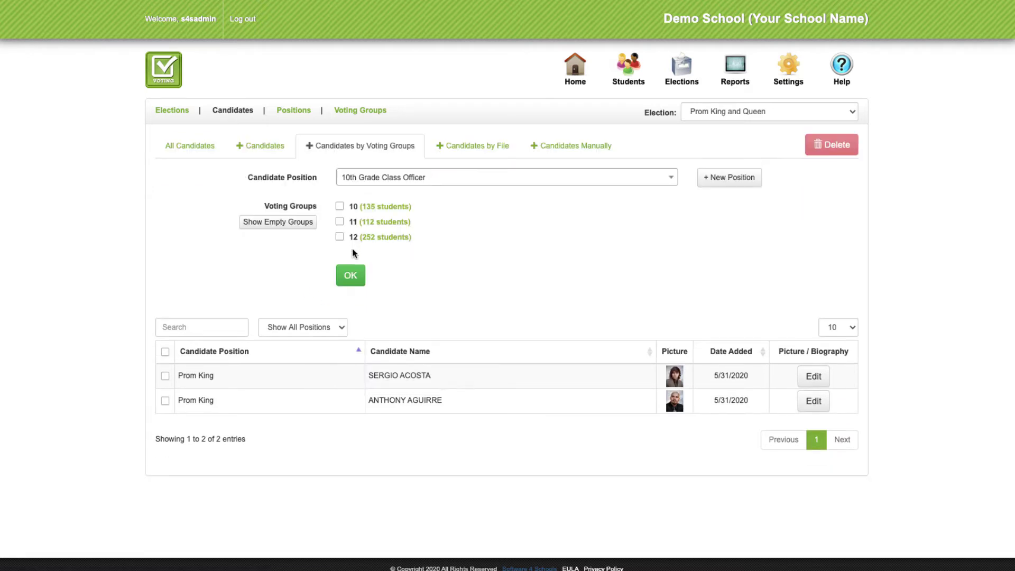
{"action": "left_click", "coordinate": [471, 146]}
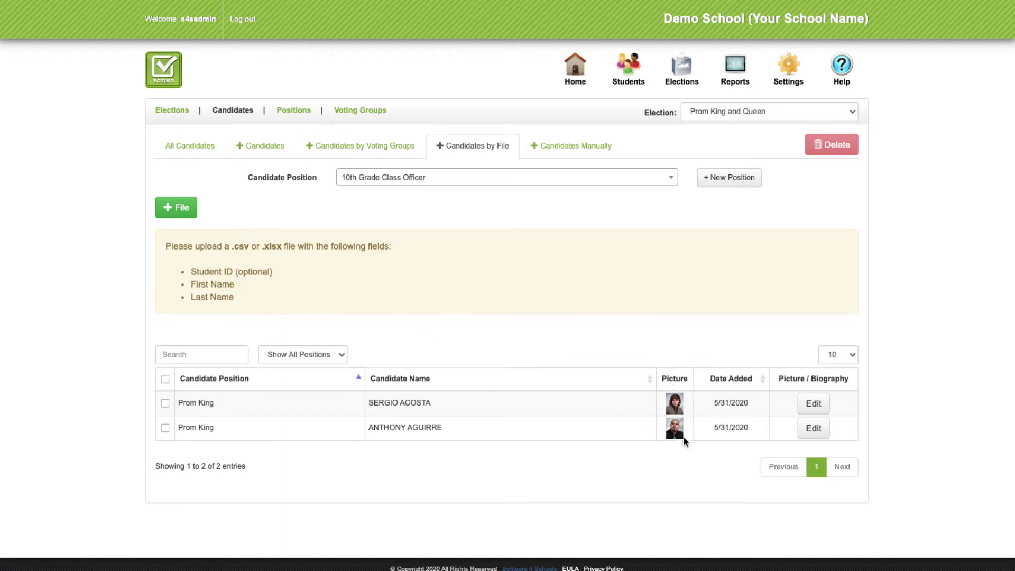
{"action": "left_click", "coordinate": [813, 403]}
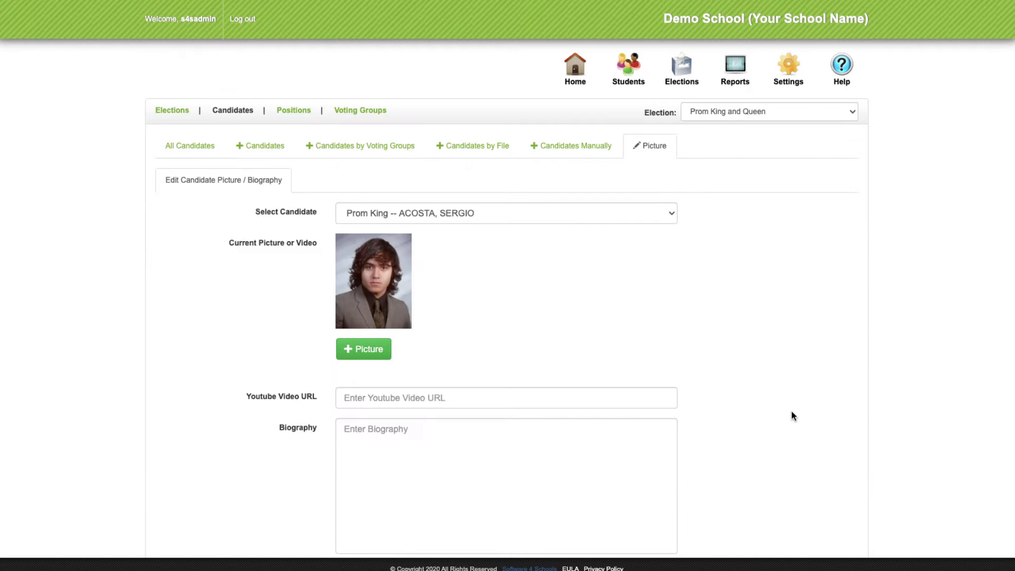
{"action": "left_click", "coordinate": [339, 397]}
{"action": "left_click", "coordinate": [430, 423]}
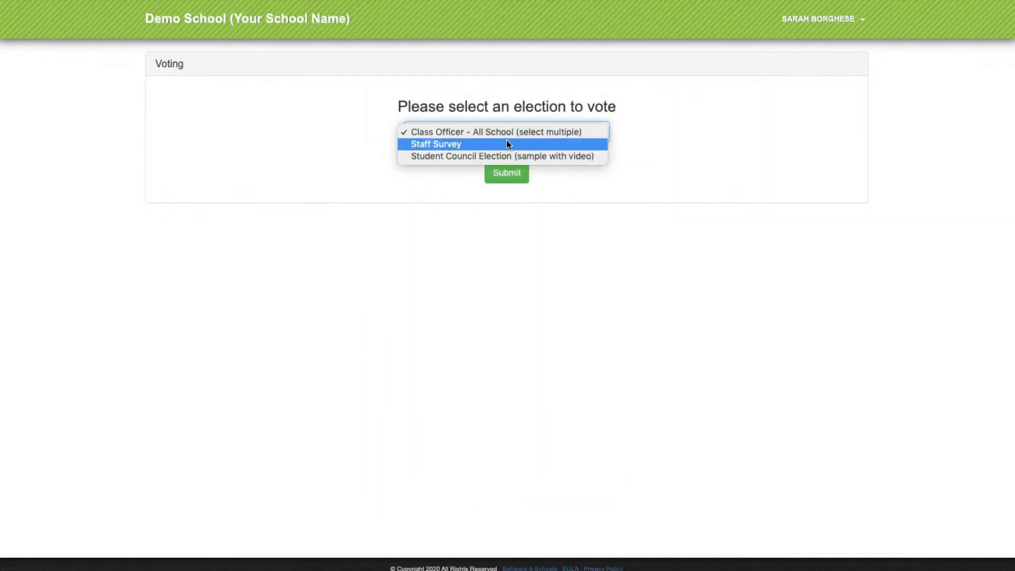
Take the Staff Survey, rating administration team support a 9, and submit it
{"action": "left_click", "coordinate": [507, 144]}
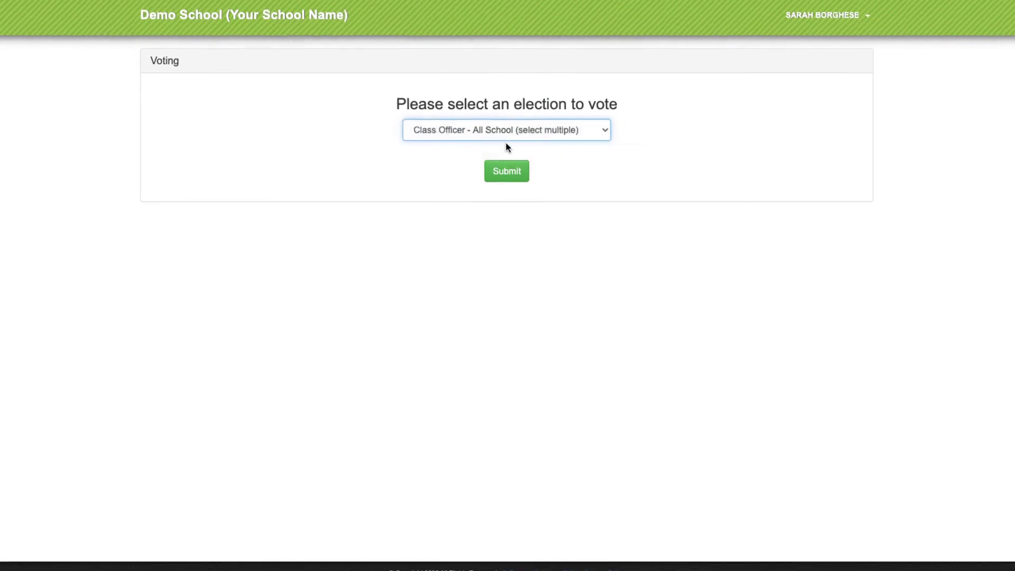
{"action": "left_click", "coordinate": [506, 173]}
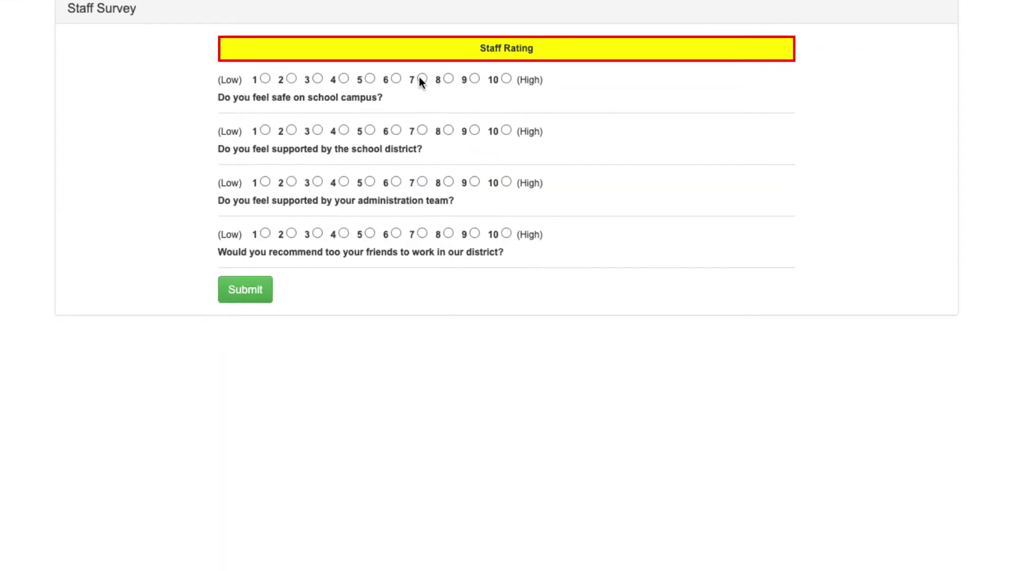
{"action": "left_click", "coordinate": [474, 182]}
{"action": "left_click", "coordinate": [244, 288]}
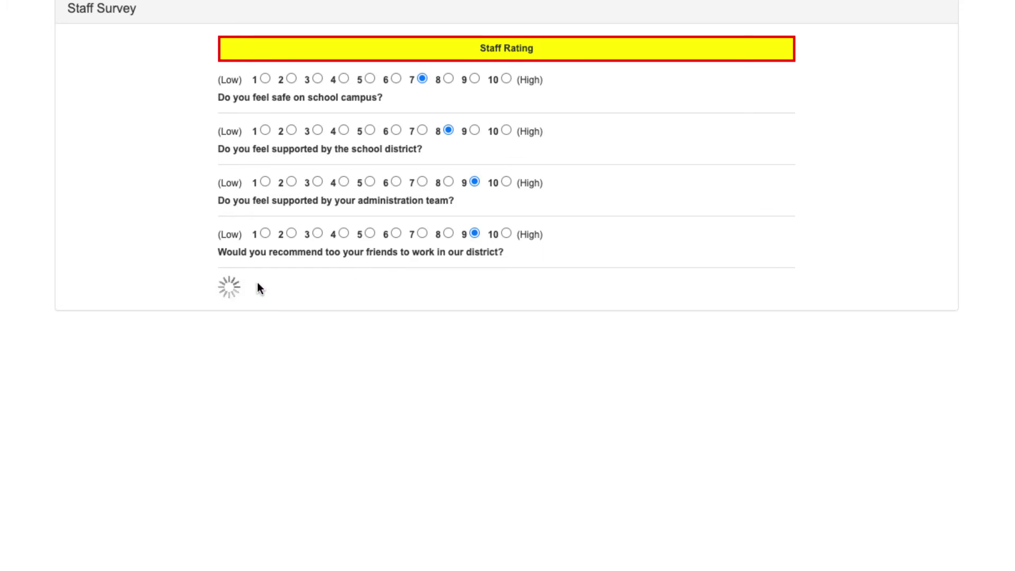
{"action": "left_click", "coordinate": [489, 94]}
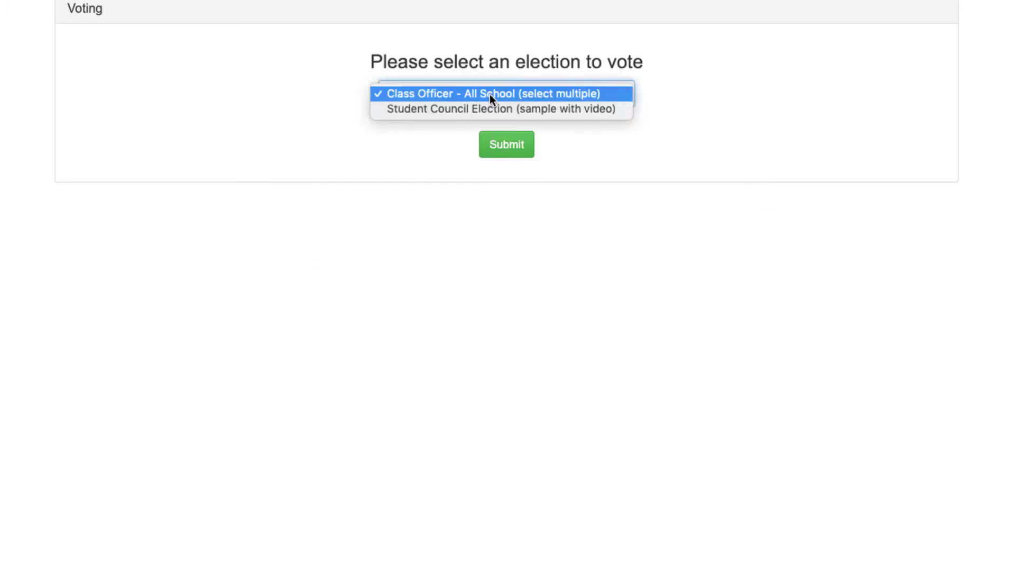
{"action": "left_click", "coordinate": [489, 94]}
{"action": "left_click", "coordinate": [507, 149]}
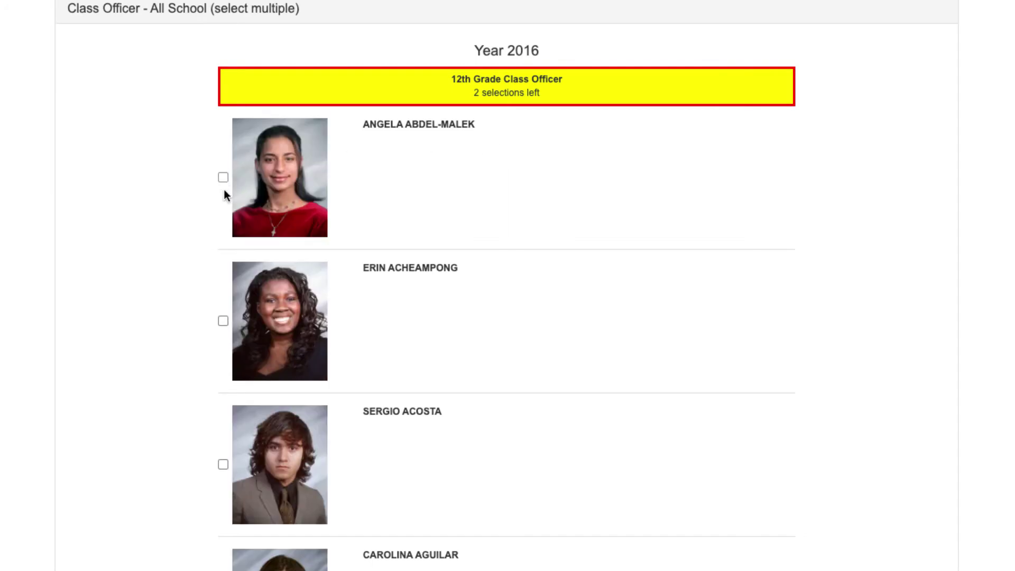
{"action": "left_click", "coordinate": [223, 177]}
{"action": "left_click", "coordinate": [223, 320]}
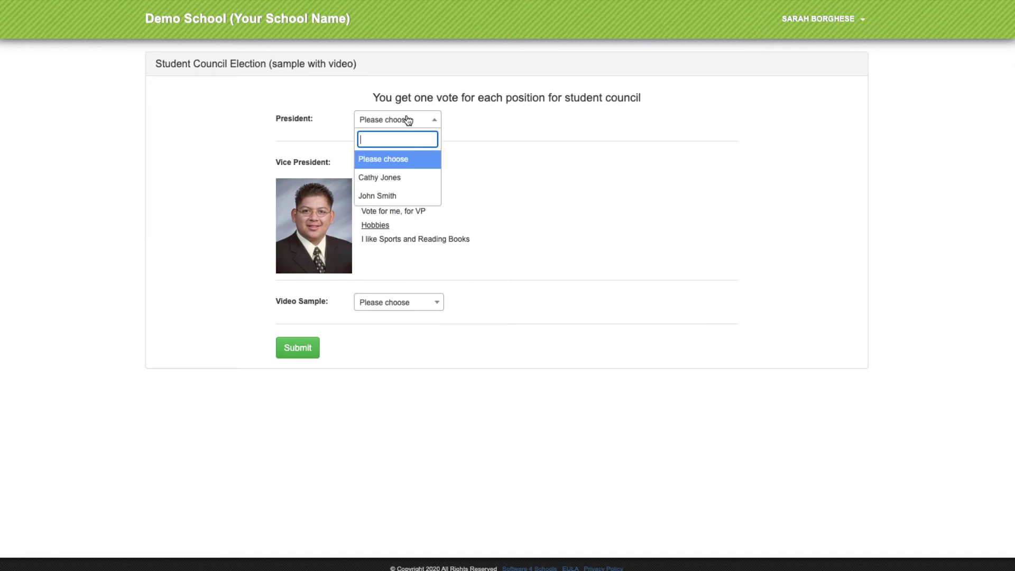
{"action": "left_click", "coordinate": [380, 177]}
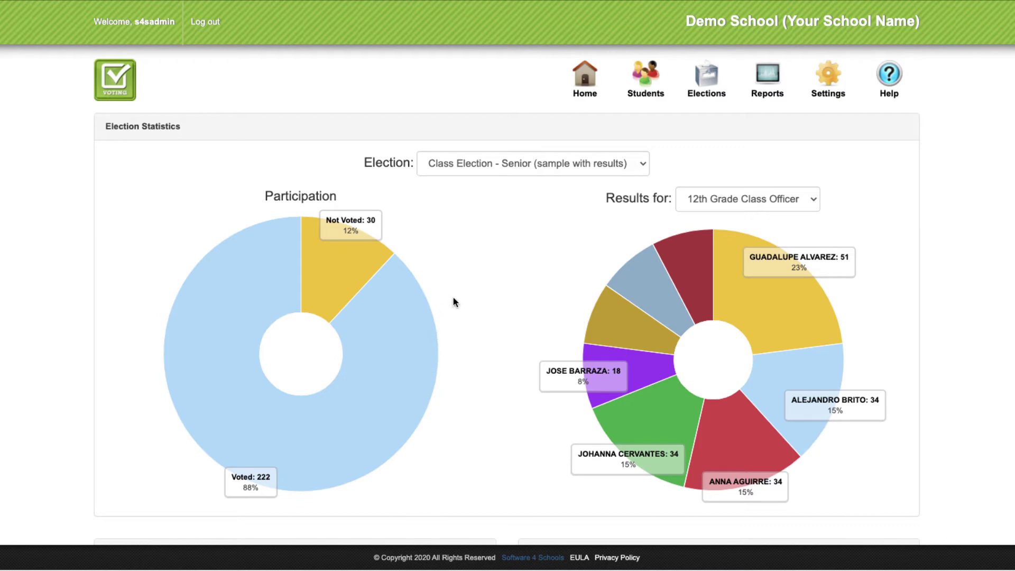
Browse the Results for and Election dropdowns, keeping 12th Grade Class Officer statistics
{"action": "left_click", "coordinate": [726, 201]}
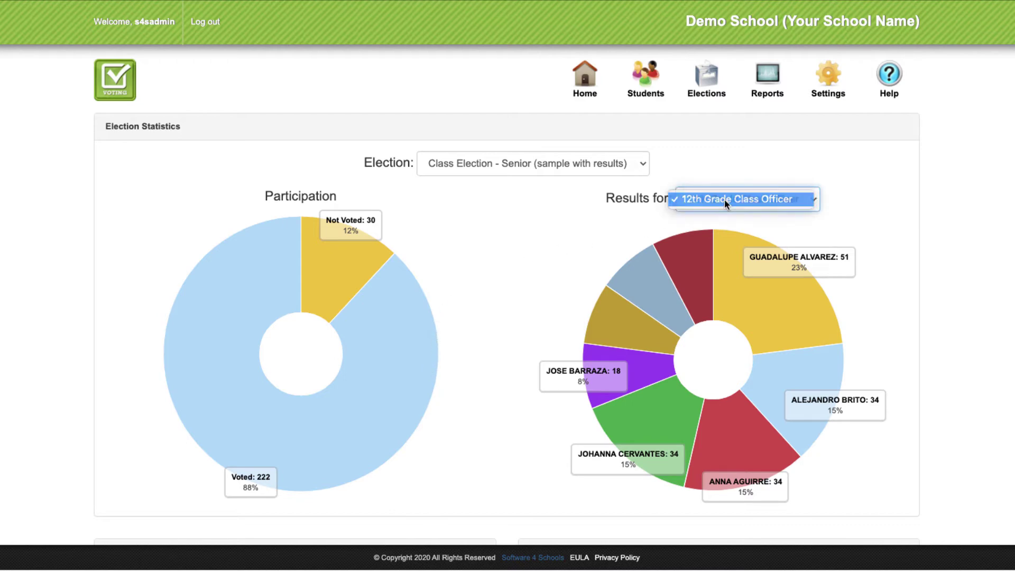
{"action": "left_click", "coordinate": [726, 200]}
{"action": "left_click", "coordinate": [625, 165]}
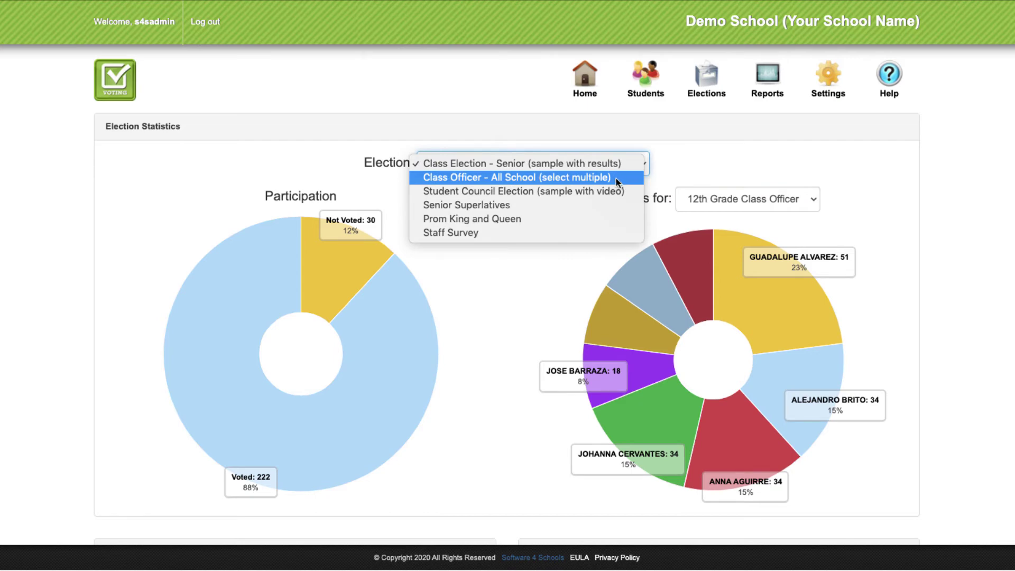
{"action": "left_click", "coordinate": [687, 158]}
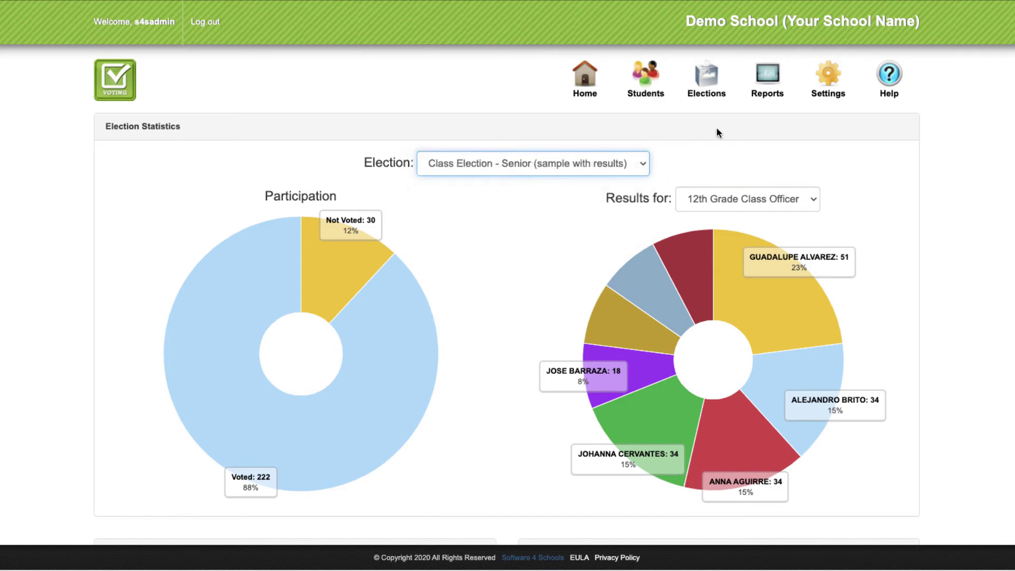
Show Class Election - Senior total votes, detailed votes and votes by IP address
{"action": "left_click", "coordinate": [761, 86]}
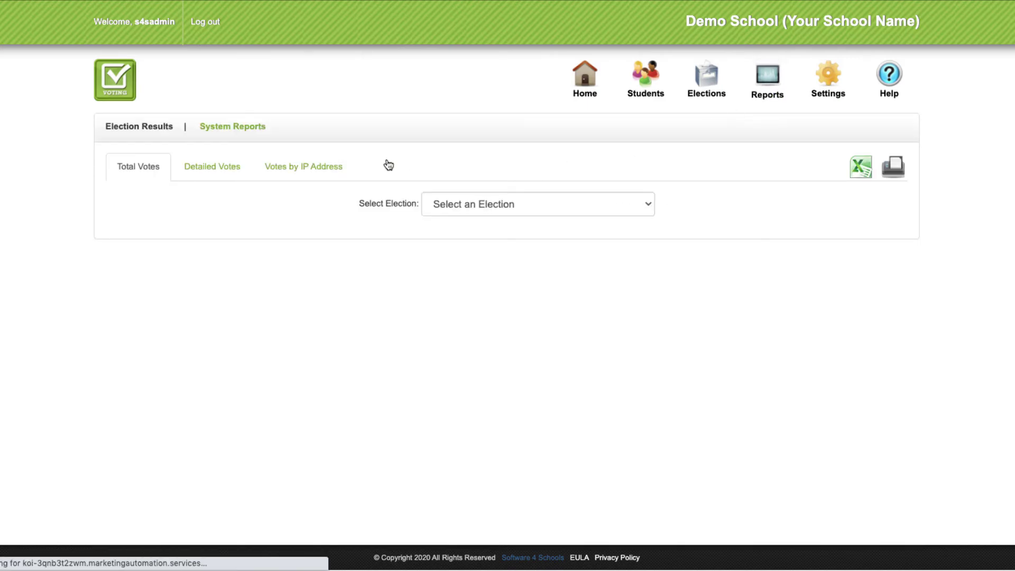
{"action": "left_click", "coordinate": [463, 205]}
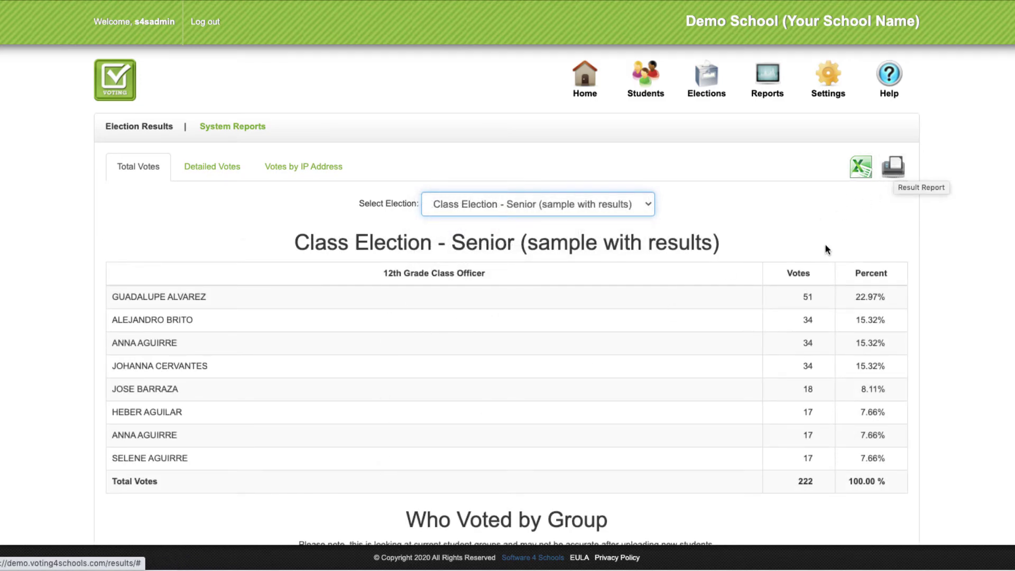
{"action": "scroll", "coordinate": [820, 286], "scroll_direction": "down", "scroll_amount": 3}
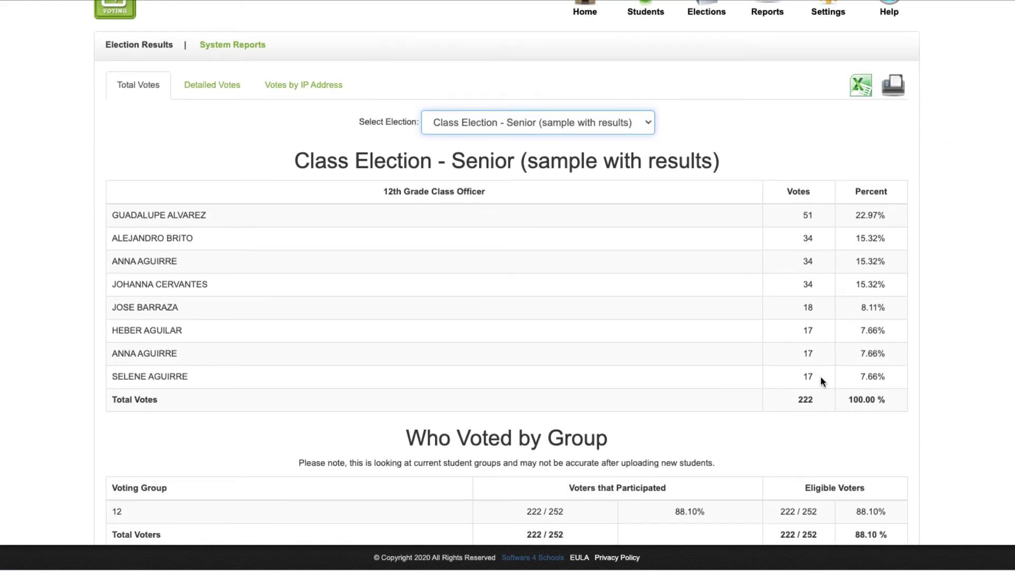
{"action": "scroll", "coordinate": [821, 377], "scroll_direction": "down", "scroll_amount": 1}
{"action": "scroll", "coordinate": [820, 376], "scroll_direction": "up", "scroll_amount": 4}
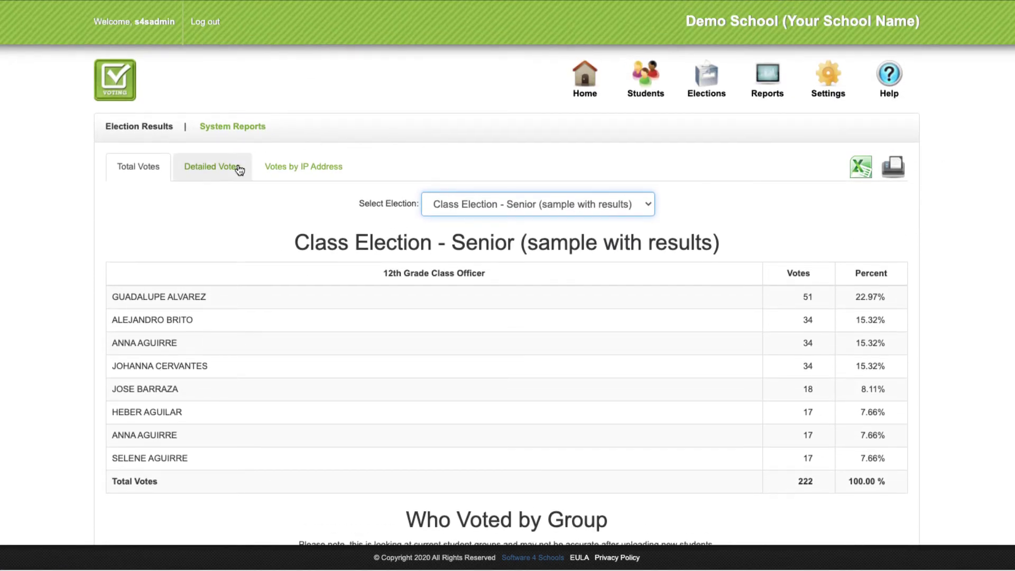
{"action": "left_click", "coordinate": [223, 166]}
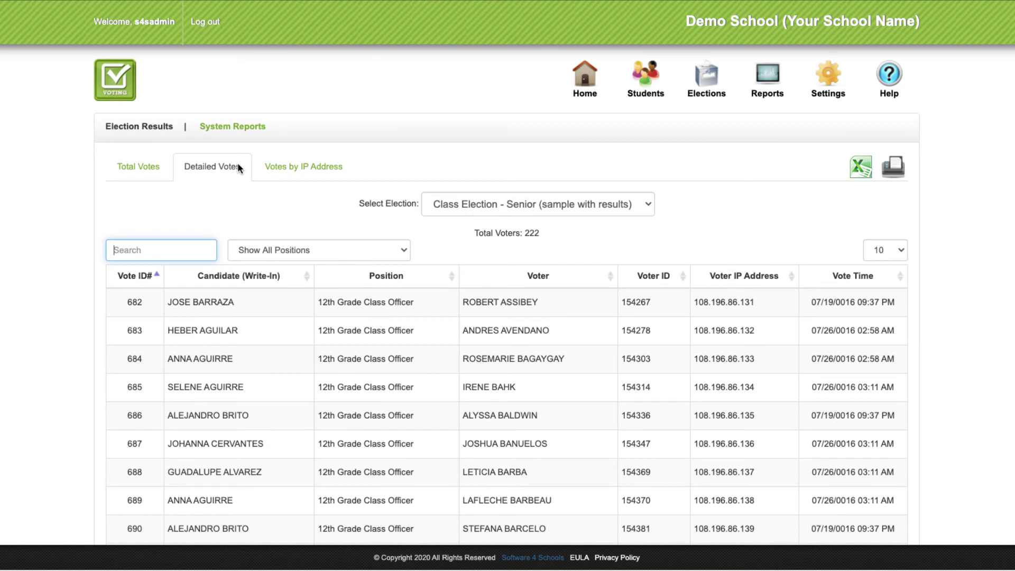
{"action": "left_click", "coordinate": [296, 165]}
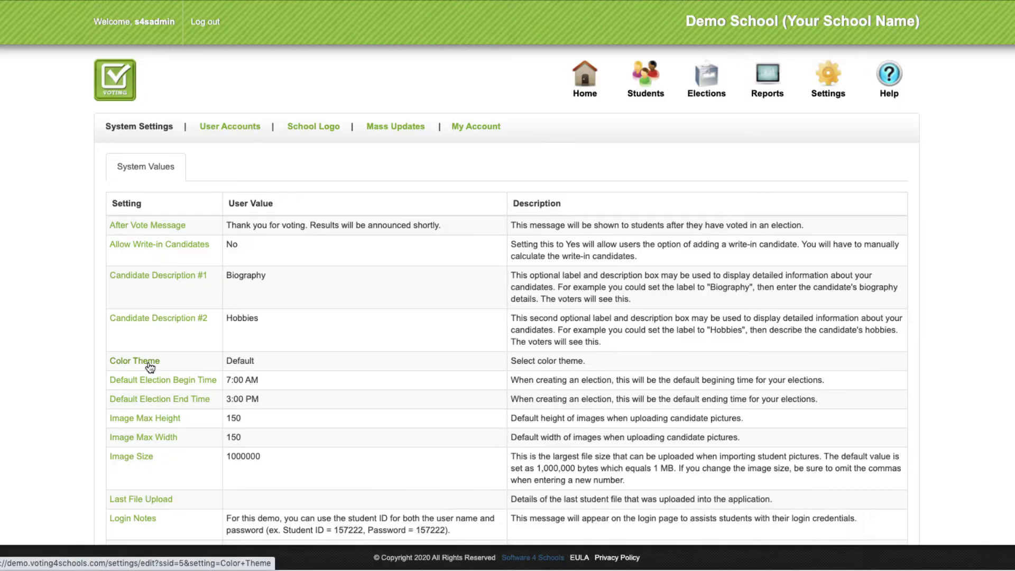
Set the colour theme to Red and log out of the admin account
{"action": "left_click", "coordinate": [135, 361]}
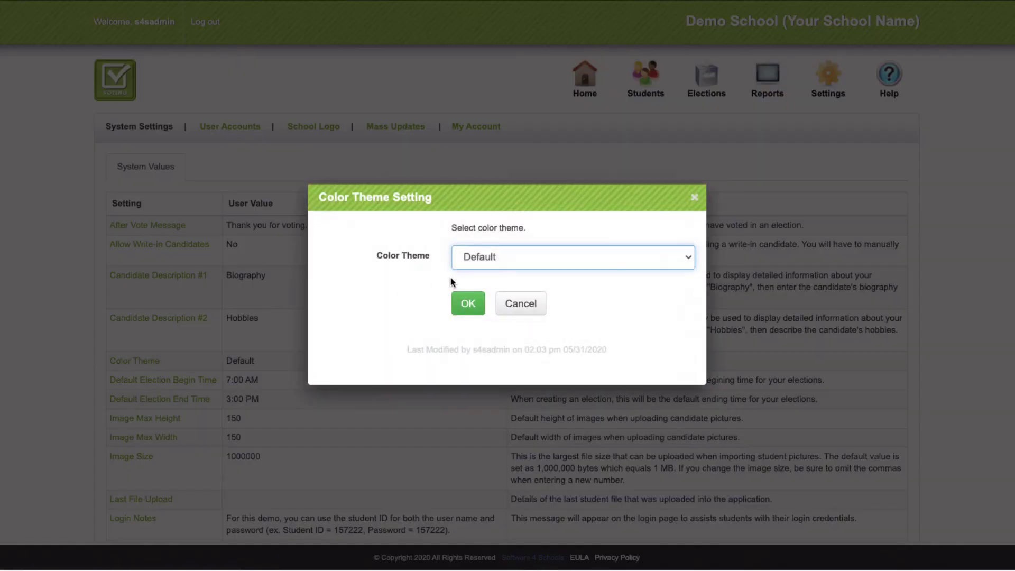
{"action": "left_click", "coordinate": [569, 257]}
{"action": "left_click", "coordinate": [475, 368]}
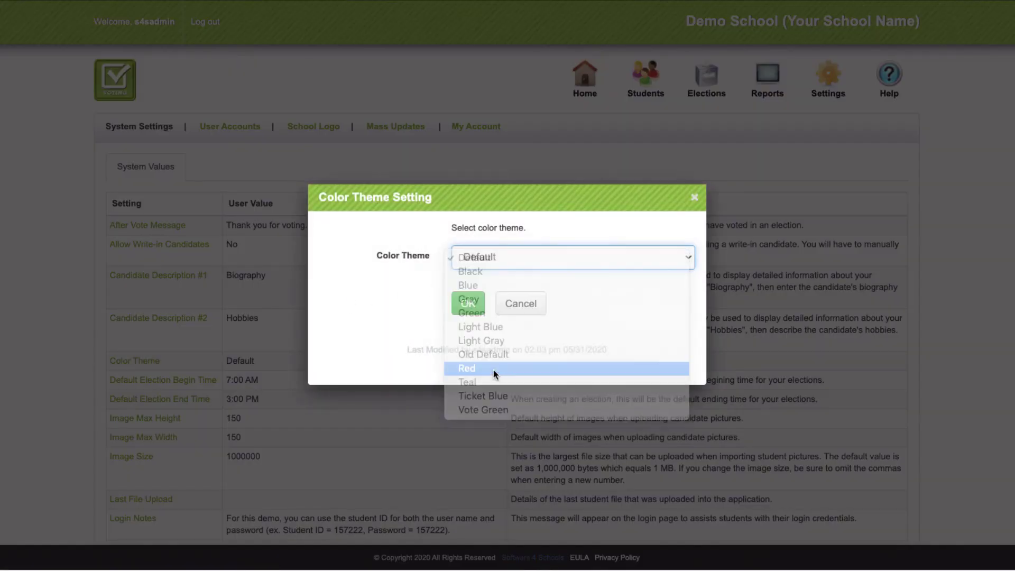
{"action": "left_click", "coordinate": [468, 304]}
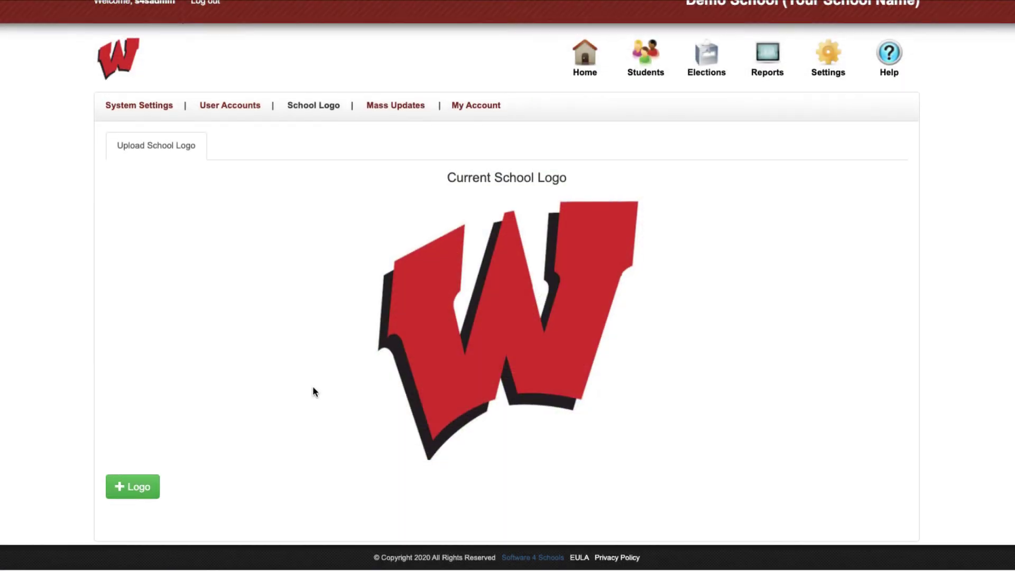
{"action": "scroll", "coordinate": [313, 390], "scroll_direction": "down", "scroll_amount": 1}
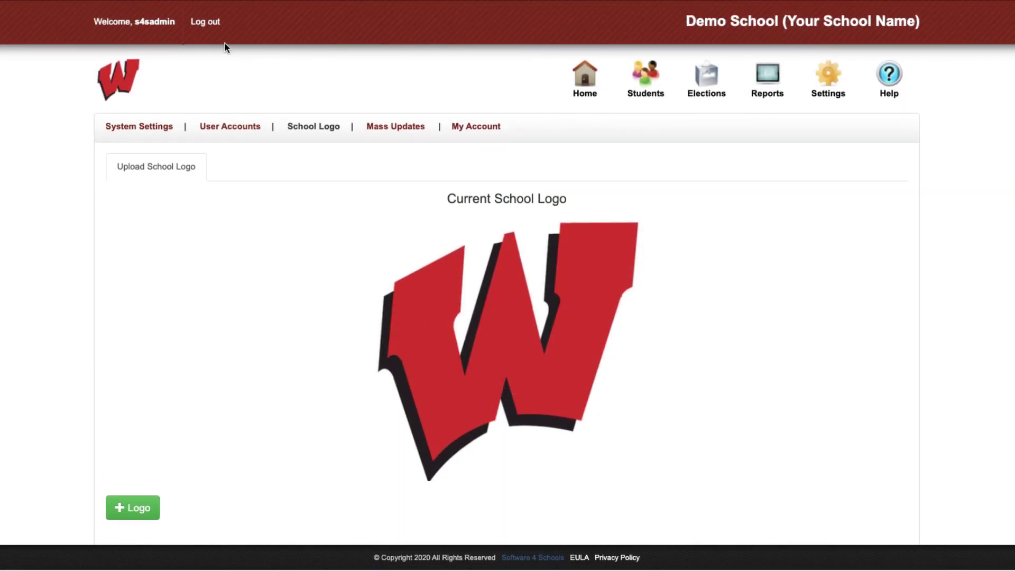
{"action": "left_click", "coordinate": [207, 21]}
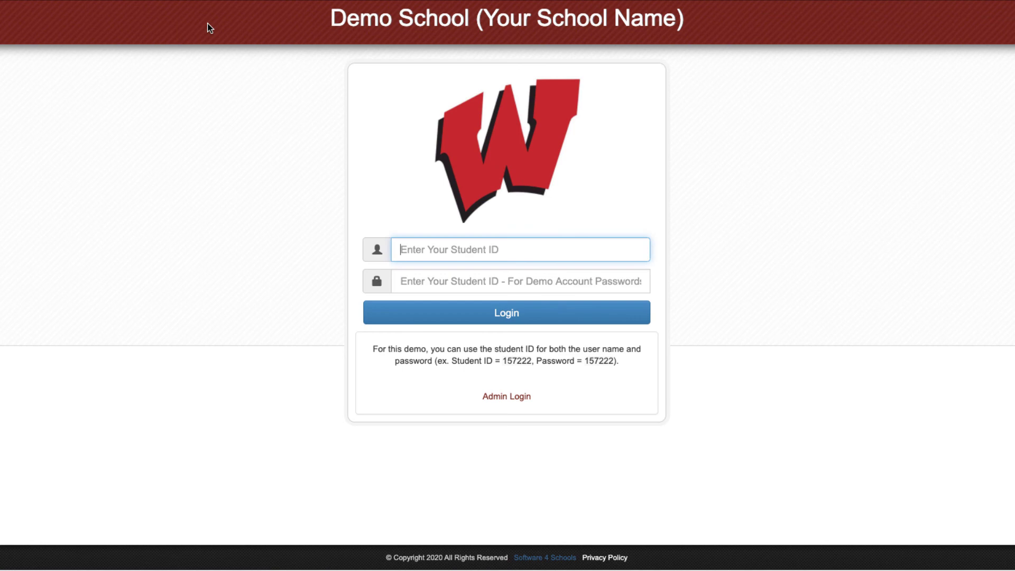